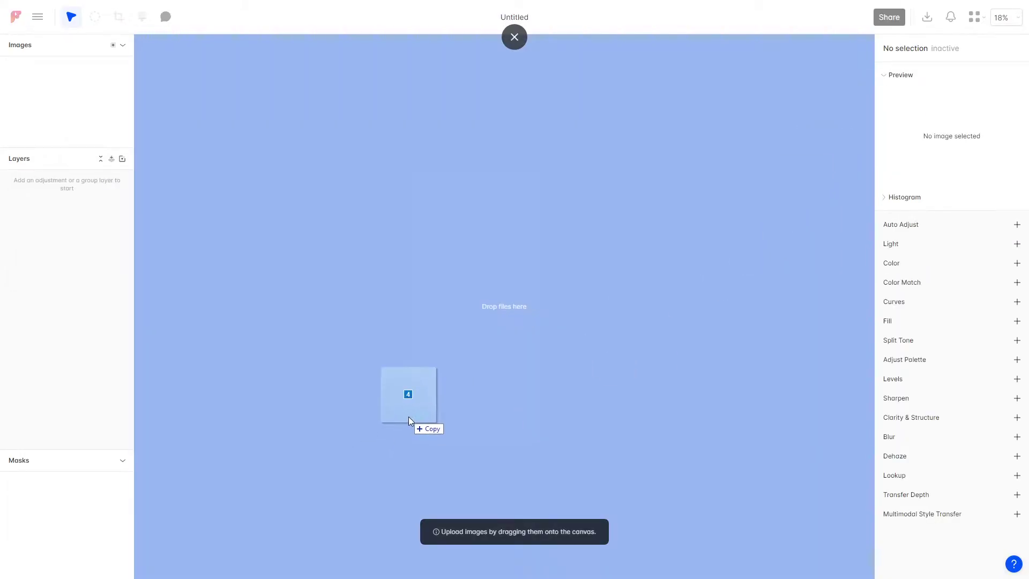
- Drop the four portrait photos onto the canvas and select all four thumbnails
{"action": "left_click_drag", "start_coordinate": [924, 24], "coordinate": [425, 408]}
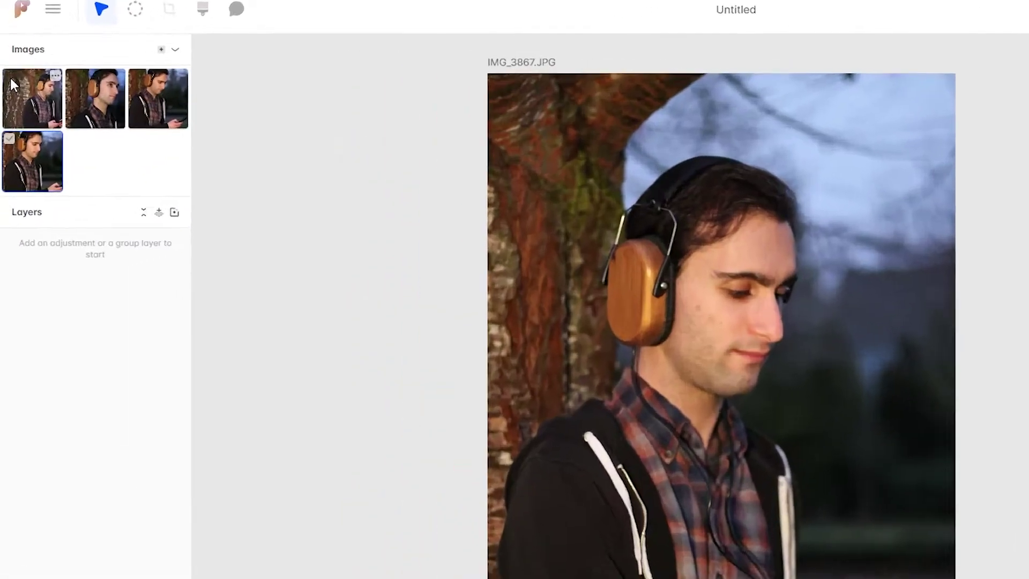
{"action": "left_click", "coordinate": [11, 84], "text": "shift"}
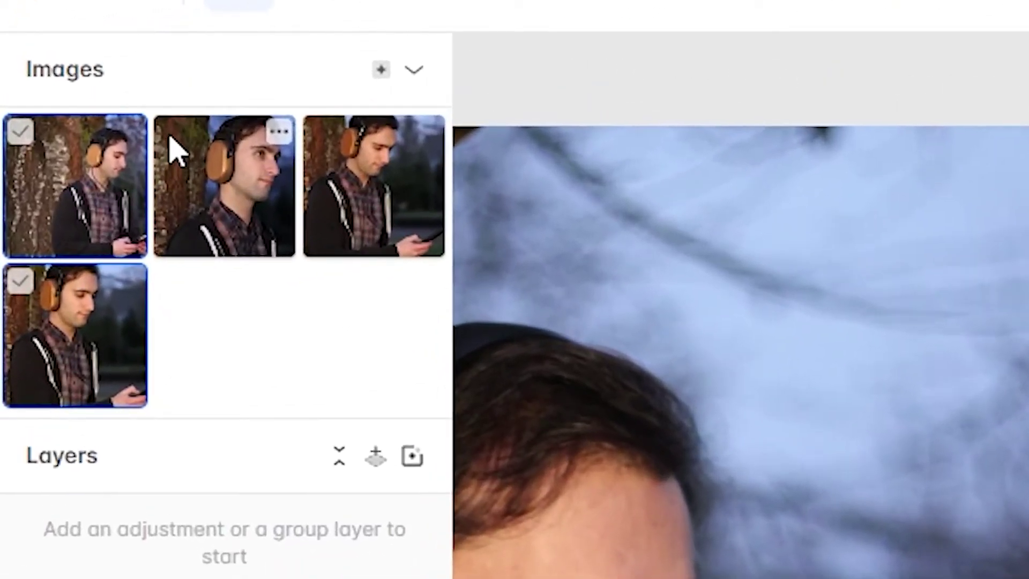
{"action": "left_click", "coordinate": [74, 83], "text": "shift"}
{"action": "left_click", "coordinate": [134, 91], "text": "shift"}
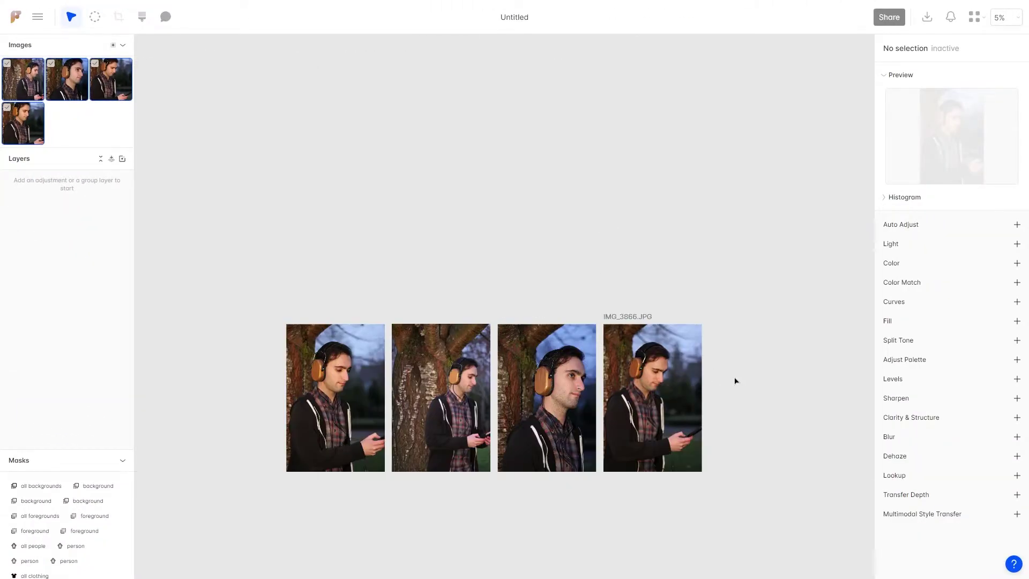
- Add a Light adjustment to all four photos and increase their contrast
{"action": "left_click", "coordinate": [1017, 244]}
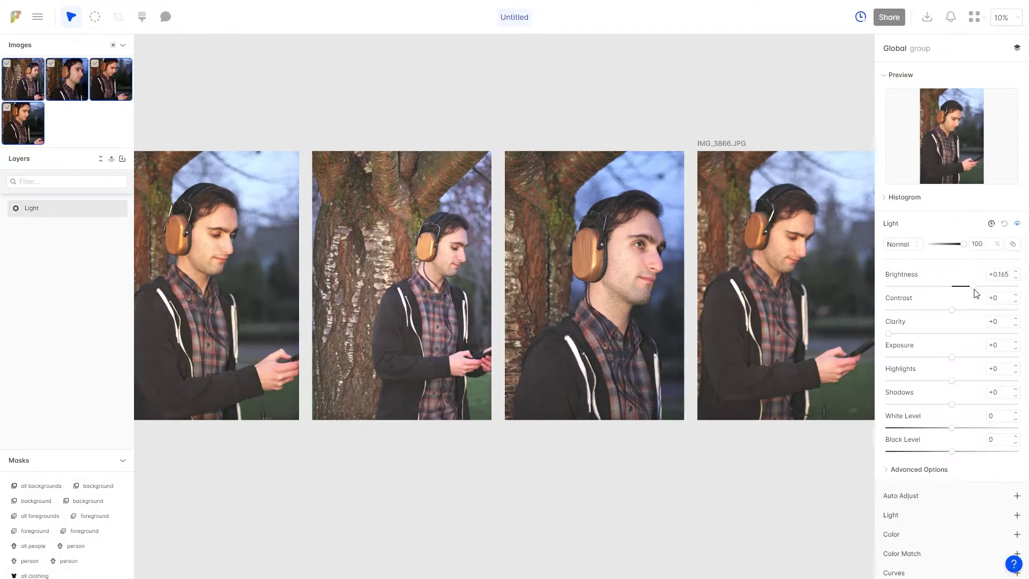
{"action": "mouse_move", "coordinate": [952, 309]}
{"action": "left_mouse_down"}
{"action": "mouse_move", "coordinate": [975, 309]}
{"action": "mouse_move", "coordinate": [941, 286]}
{"action": "left_mouse_up"}
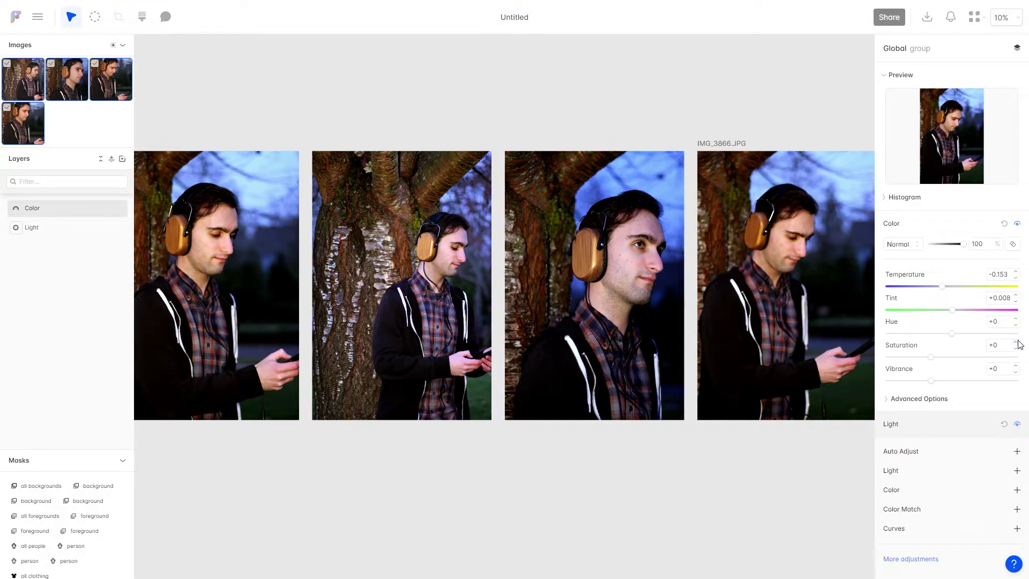
- Fill the 'all backgrounds' mask with the red autumn-tree reference image
{"action": "left_click", "coordinate": [40, 486]}
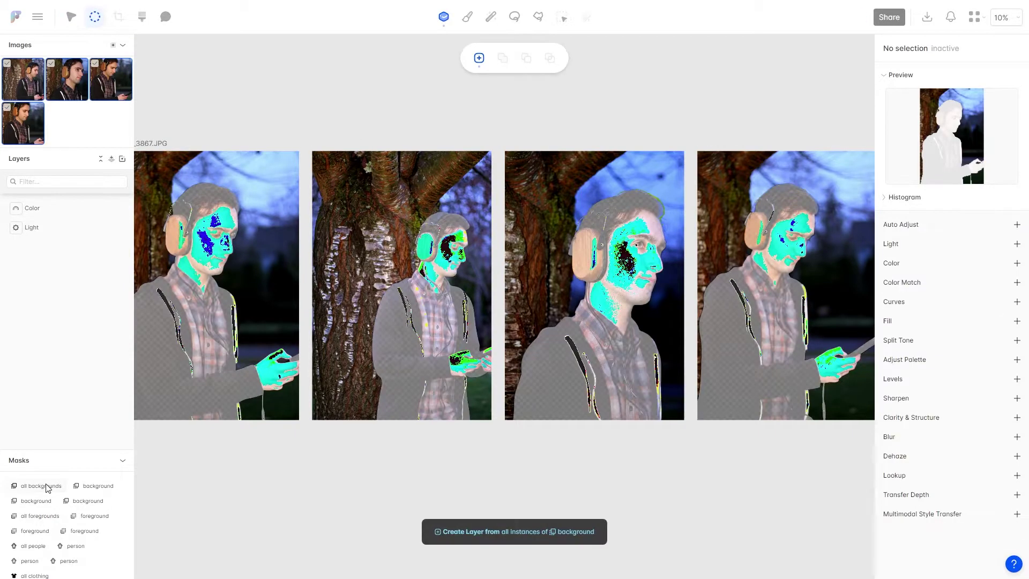
{"action": "left_click", "coordinate": [910, 370]}
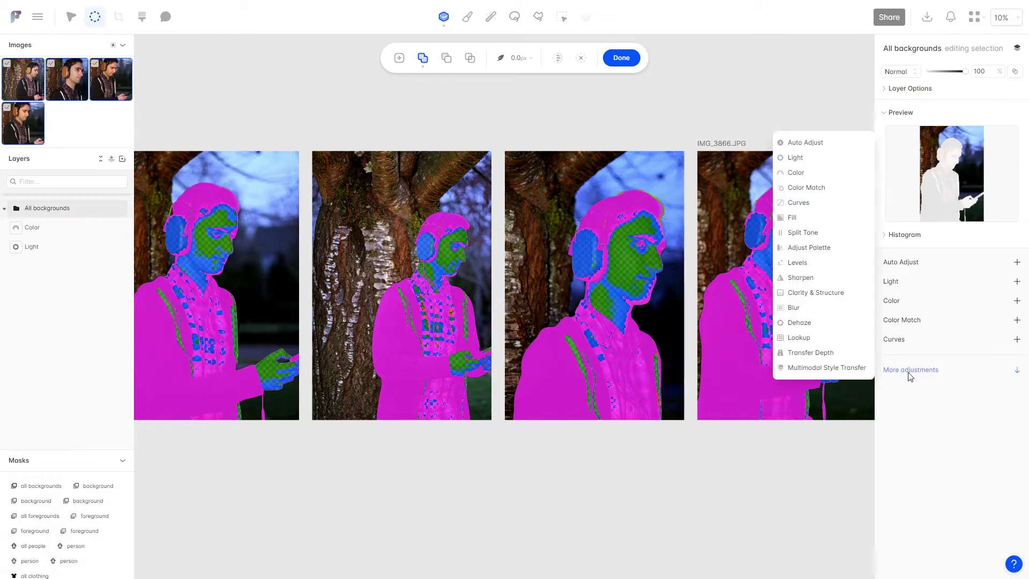
{"action": "left_click", "coordinate": [796, 219]}
{"action": "left_click", "coordinate": [945, 310]}
{"action": "left_click", "coordinate": [750, 412]}
{"action": "left_click", "coordinate": [683, 306]}
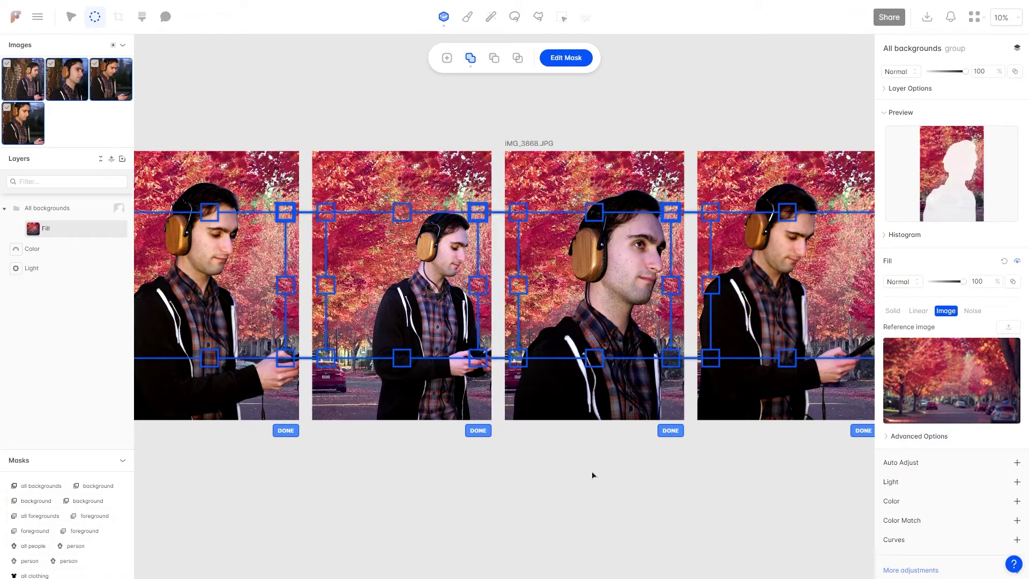
- Create a layer from the background mask and add an all-foregrounds group
{"action": "left_click", "coordinate": [494, 490]}
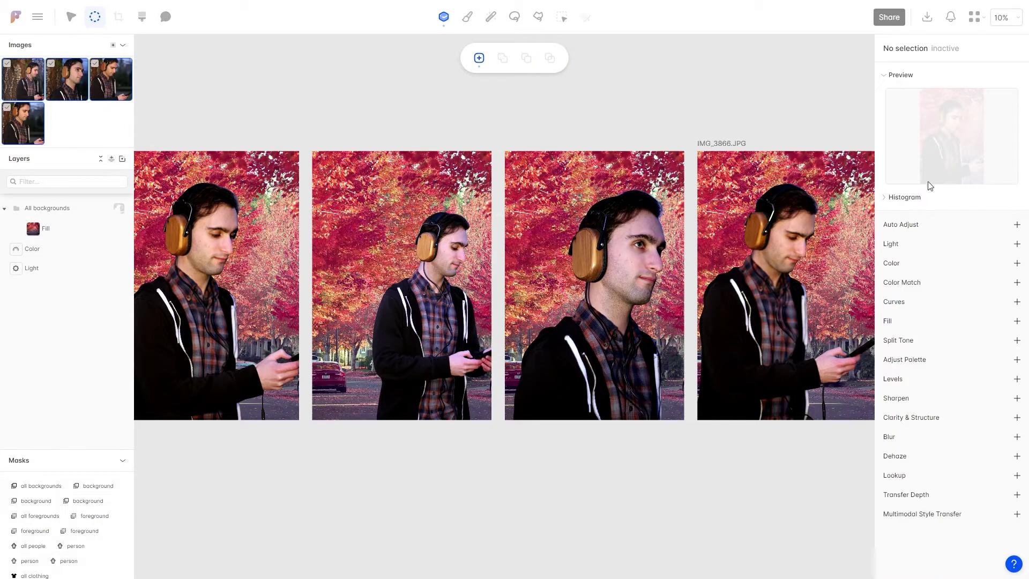
{"action": "left_click", "coordinate": [36, 501]}
{"action": "left_click", "coordinate": [40, 515]}
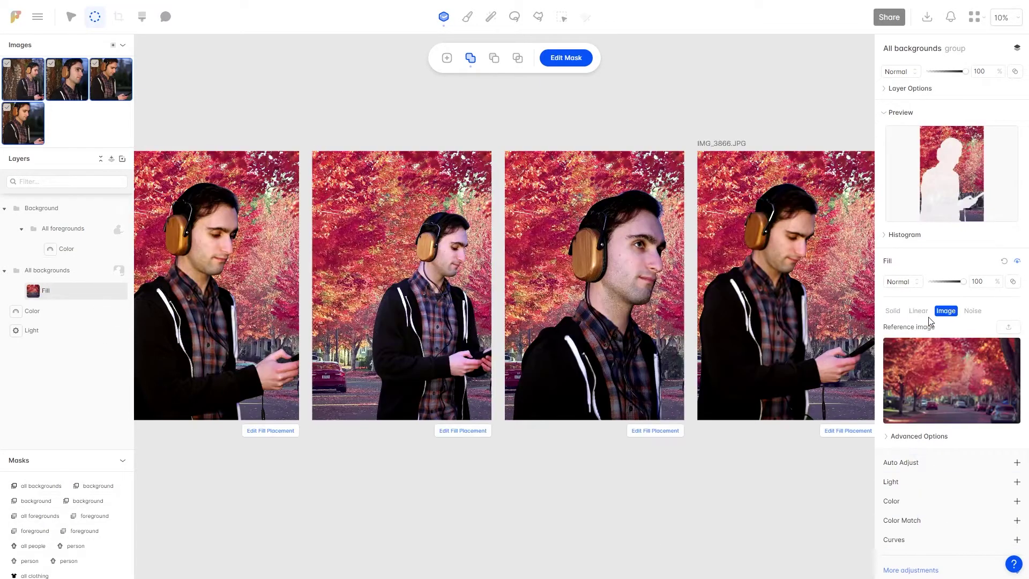
- Add a Blur adjustment to the backgrounds and set its strength to about 13
{"action": "left_click", "coordinate": [925, 571]}
{"action": "left_click", "coordinate": [808, 428]}
{"action": "left_click", "coordinate": [907, 324]}
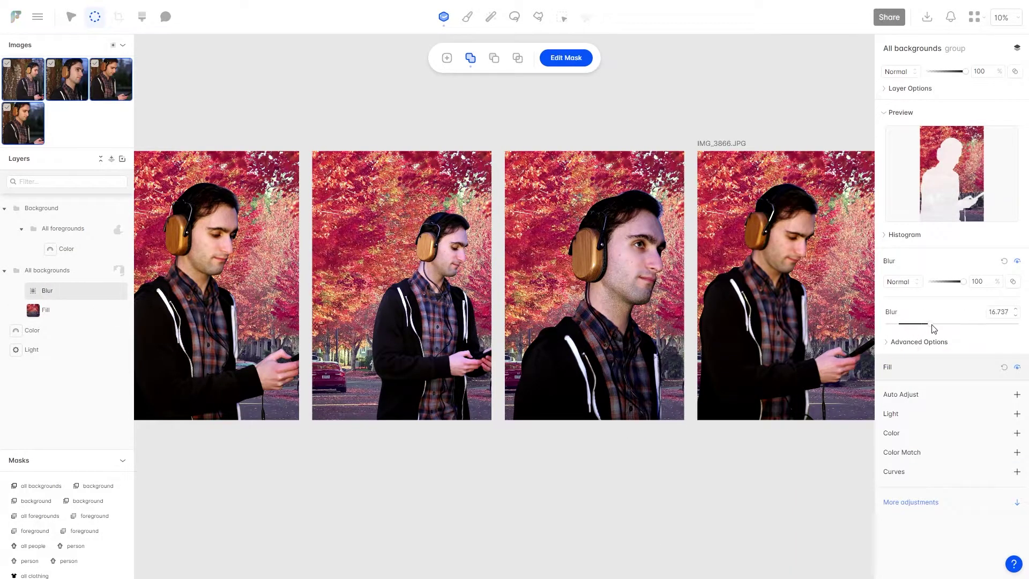
{"action": "left_click_drag", "start_coordinate": [907, 326], "coordinate": [938, 323]}
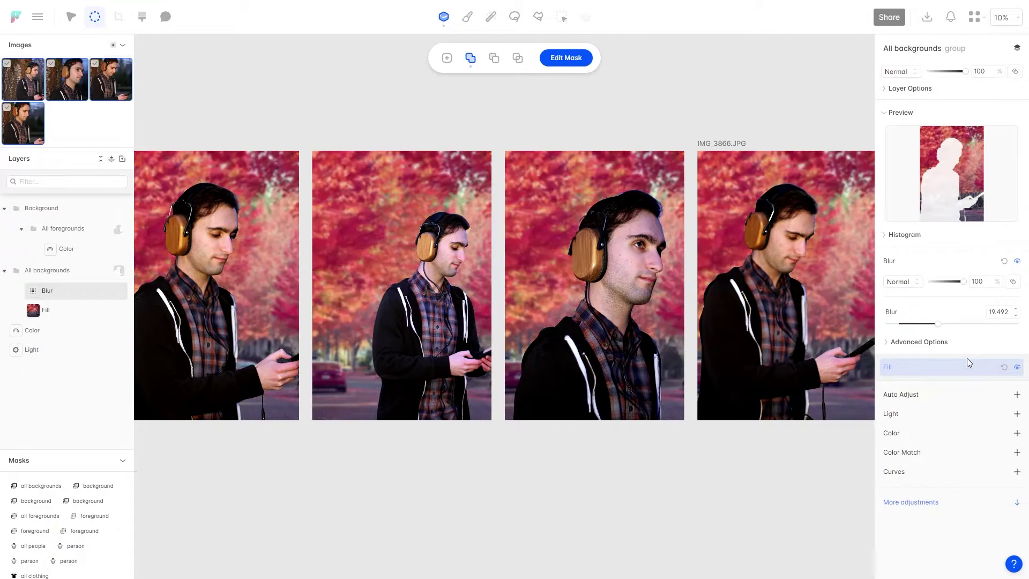
{"action": "left_click_drag", "start_coordinate": [938, 323], "coordinate": [922, 325]}
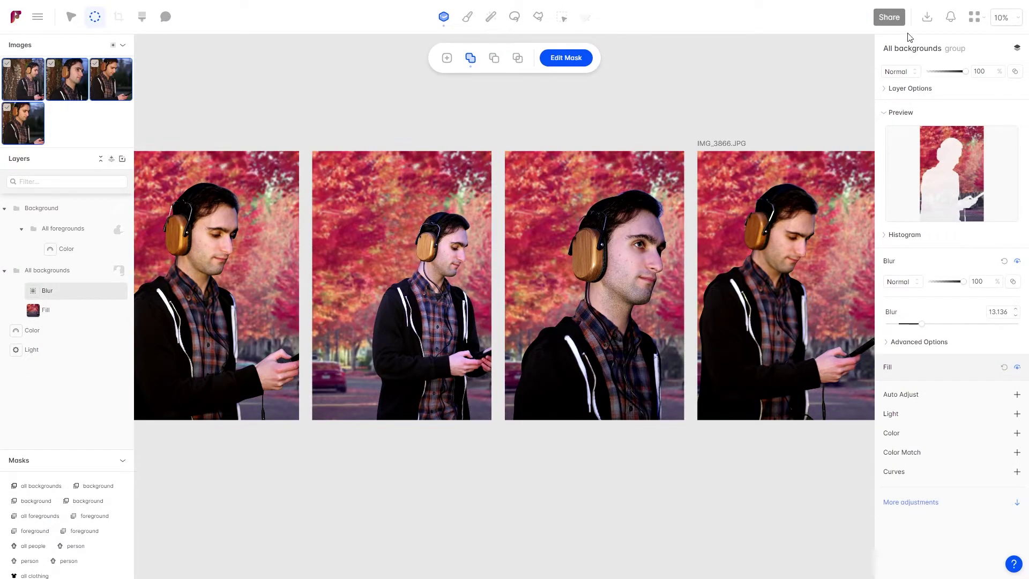
- Export all four images as PNG files at maximum quality
{"action": "left_click", "coordinate": [926, 16]}
{"action": "left_click", "coordinate": [941, 105]}
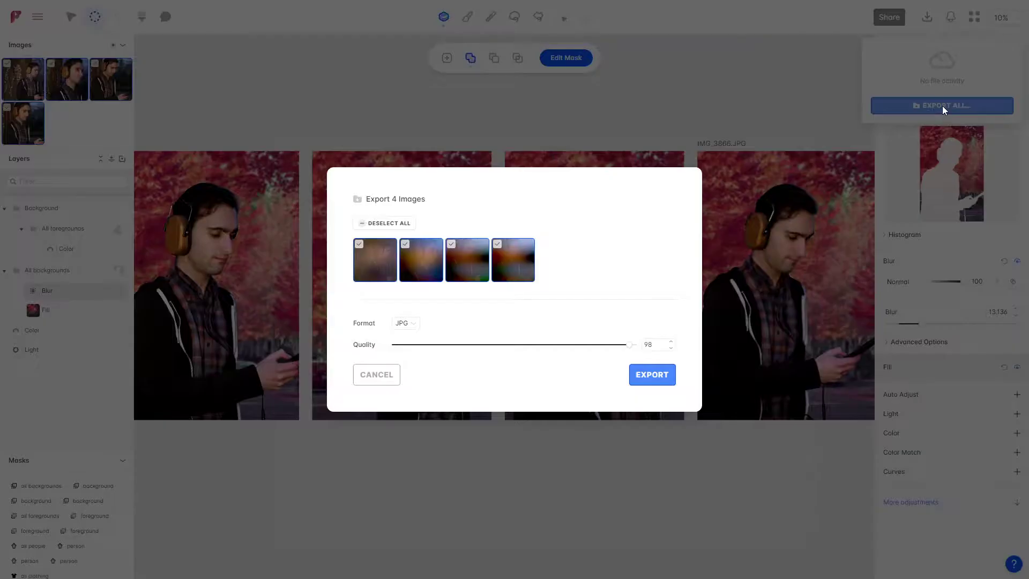
{"action": "left_click_drag", "start_coordinate": [629, 344], "coordinate": [657, 347]}
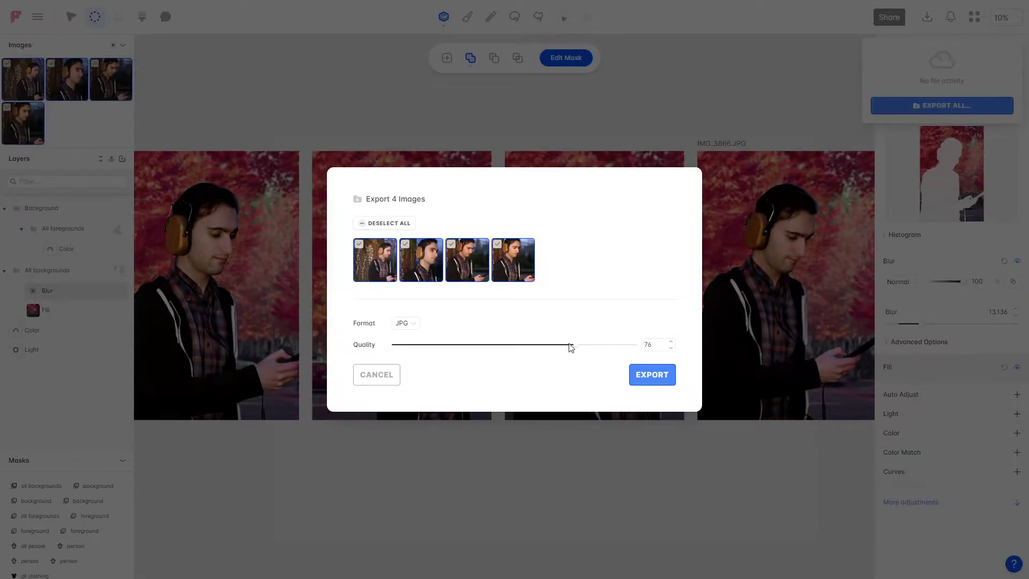
{"action": "left_click", "coordinate": [407, 325]}
{"action": "left_click", "coordinate": [409, 359]}
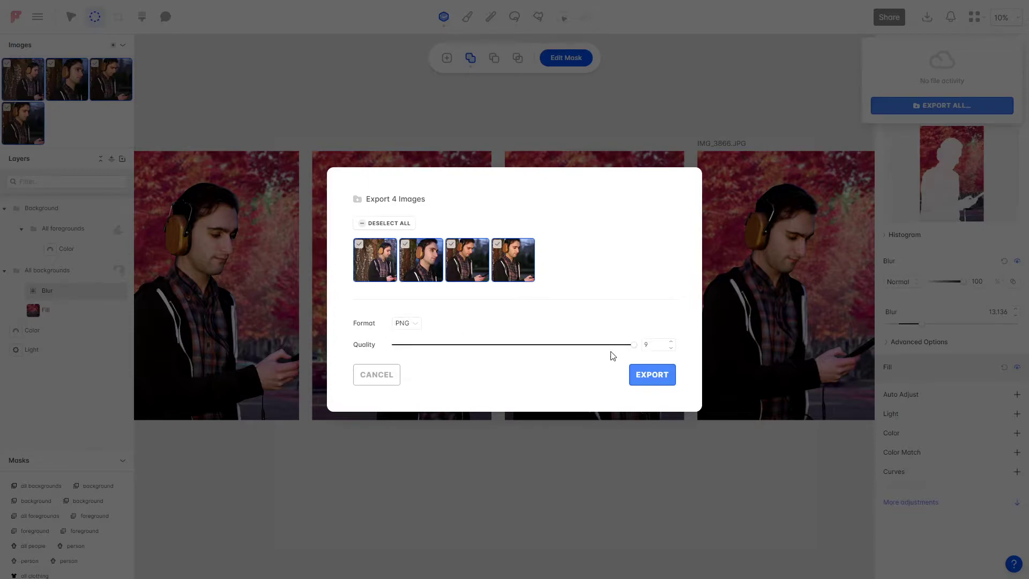
{"action": "left_click", "coordinate": [644, 376]}
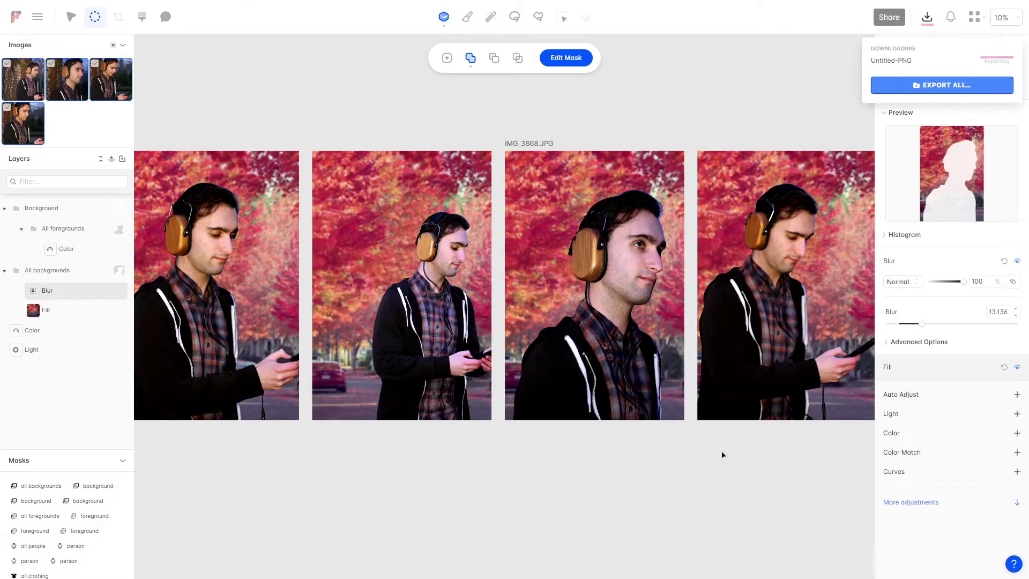